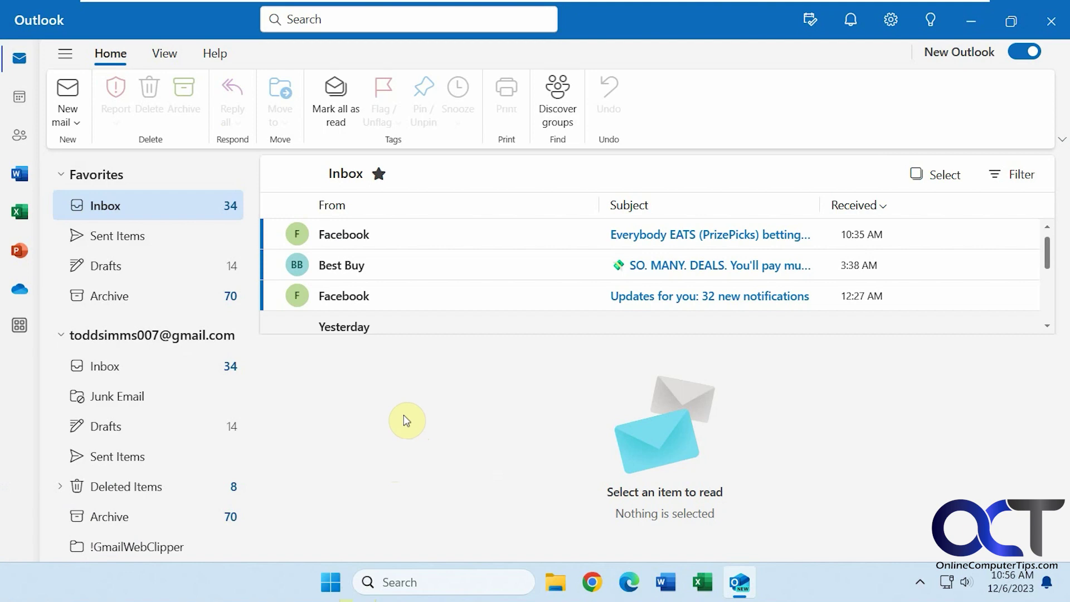
# - Read the Best Buy deals email, popping it out in its own window and closing it
pyautogui.click(676, 268)
pyautogui.doubleClick(676, 268)
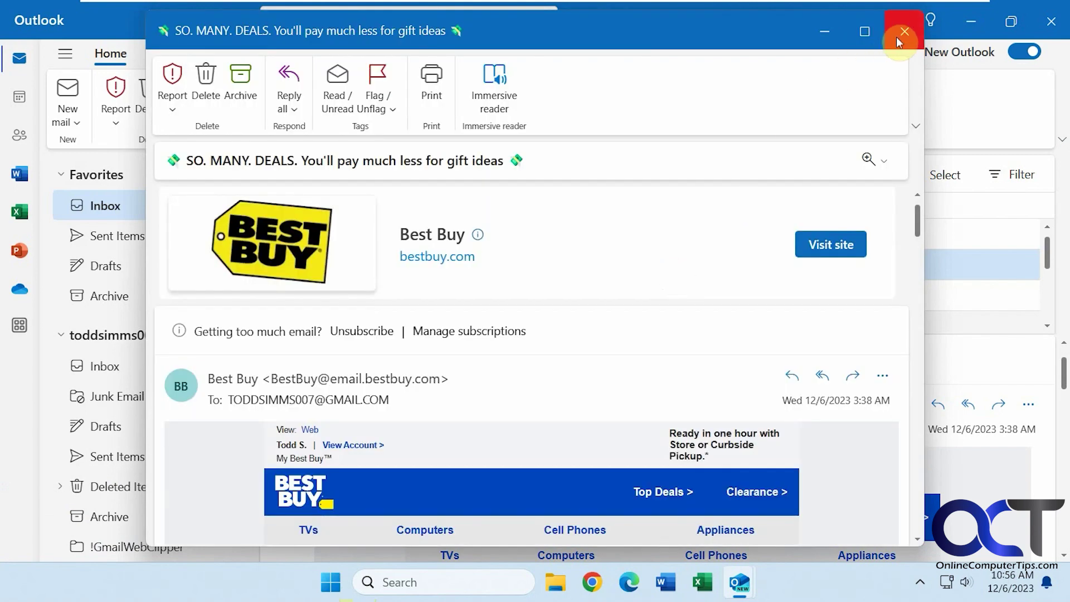
pyautogui.click(904, 31)
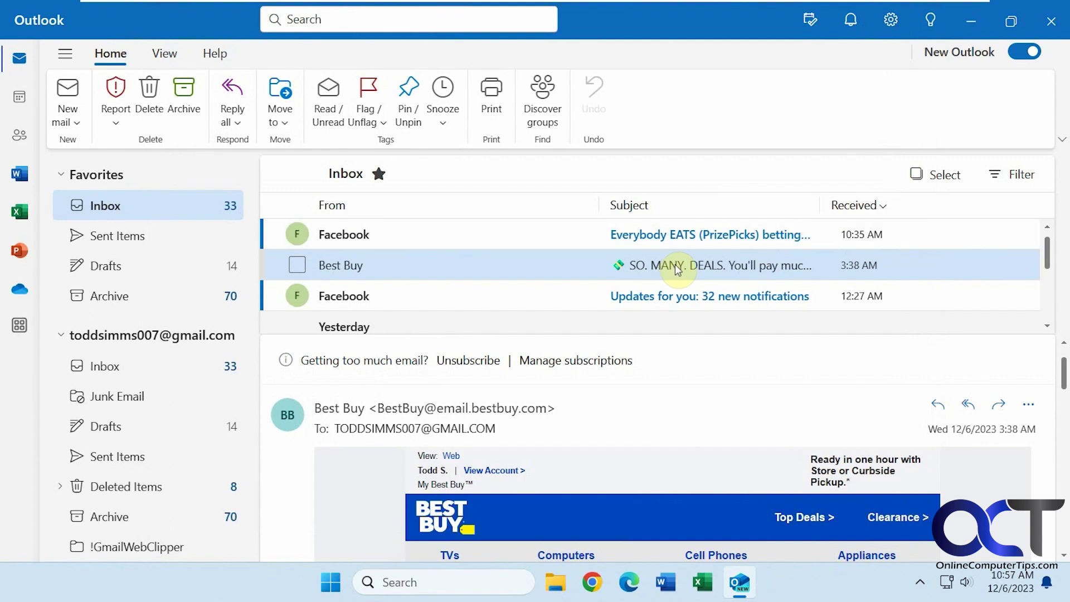
# - Set Mail > Message handling to 'Don't automatically mark items as read', save, and close Settings
pyautogui.click(890, 20)
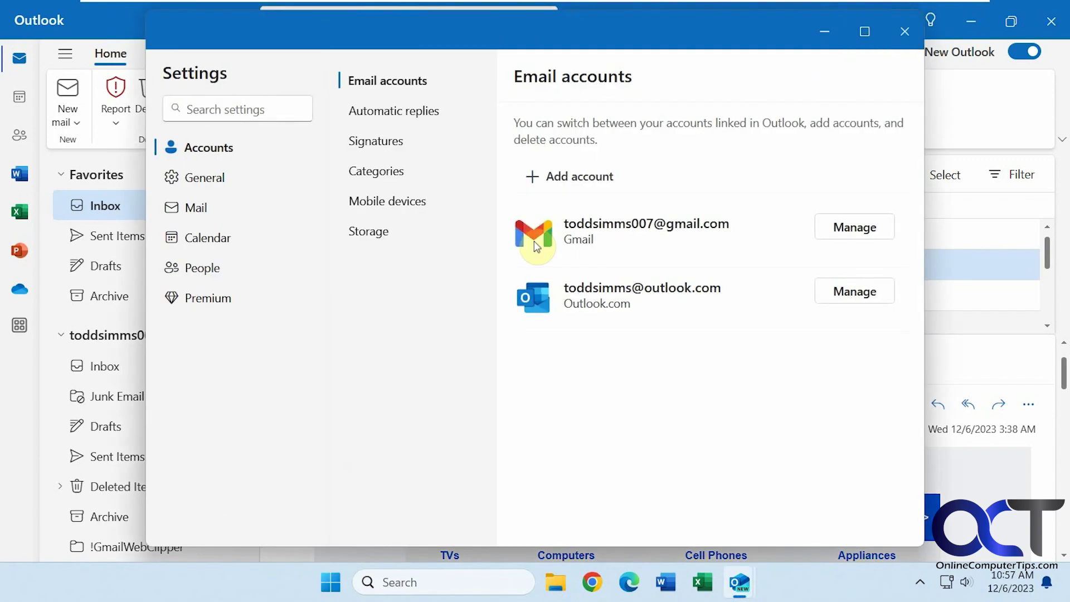
pyautogui.click(196, 207)
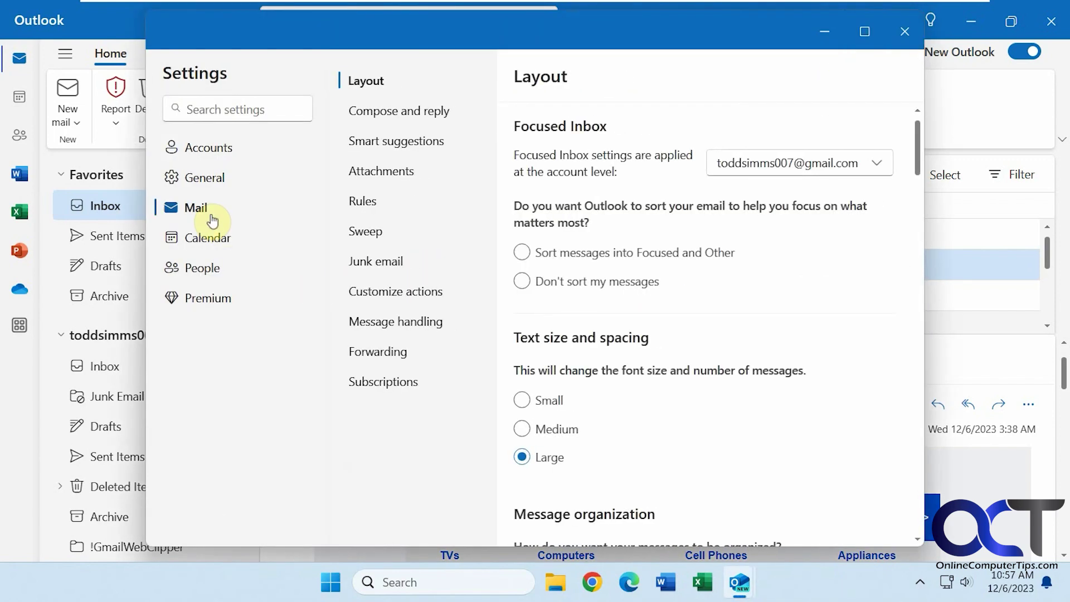
pyautogui.click(387, 321)
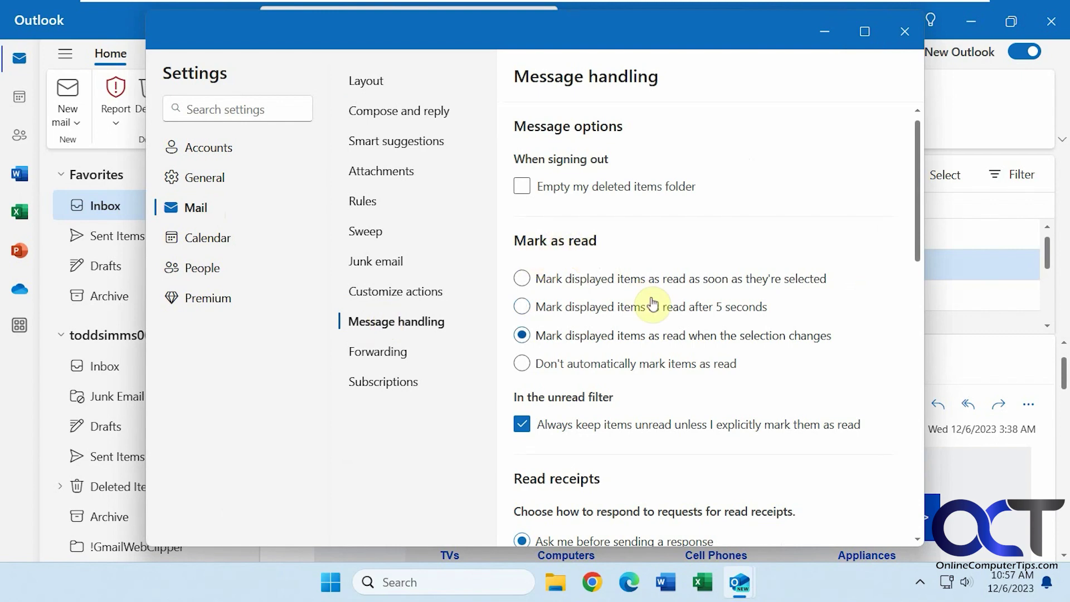
pyautogui.click(614, 336)
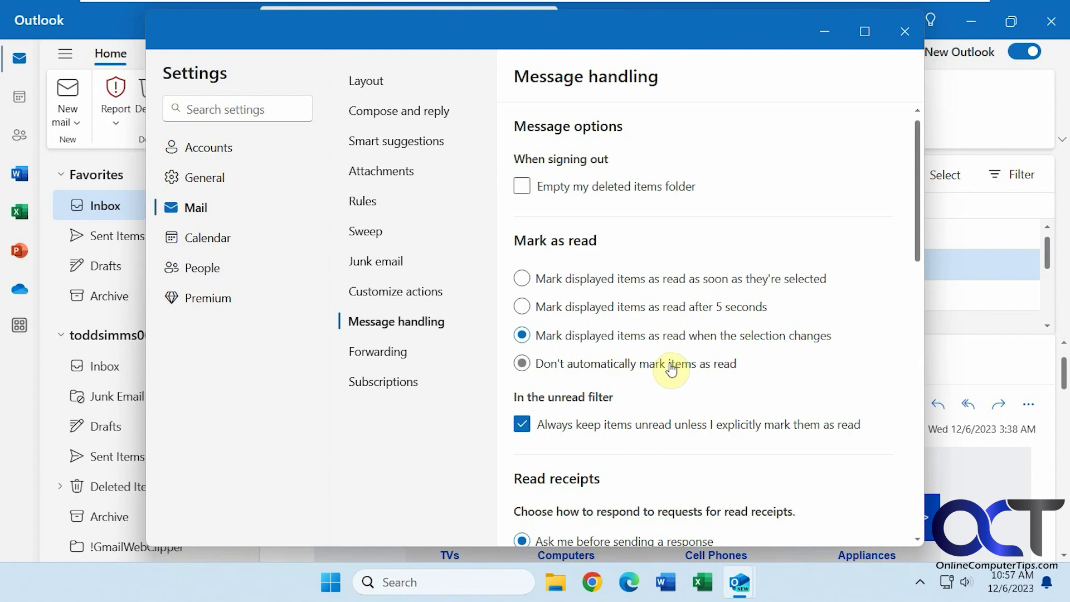
pyautogui.click(672, 368)
pyautogui.click(779, 520)
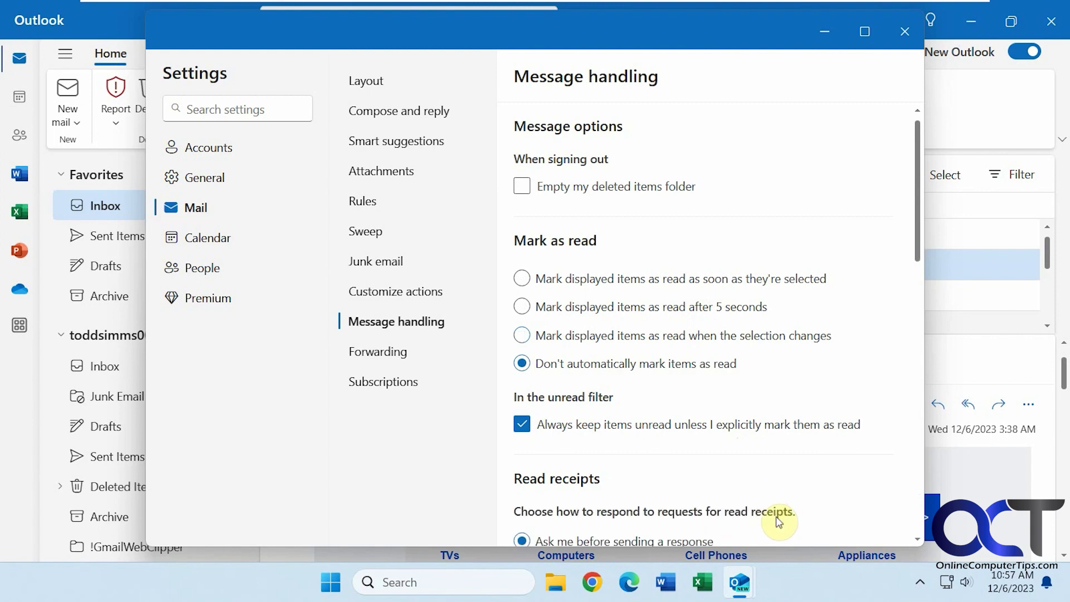
pyautogui.click(904, 31)
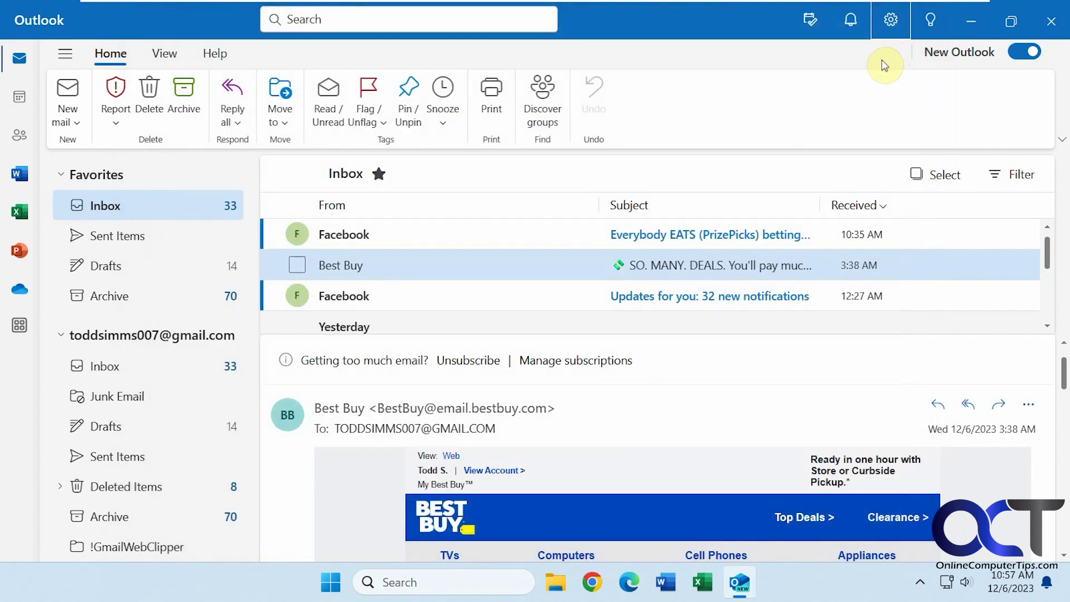
pyautogui.moveTo(535, 234)
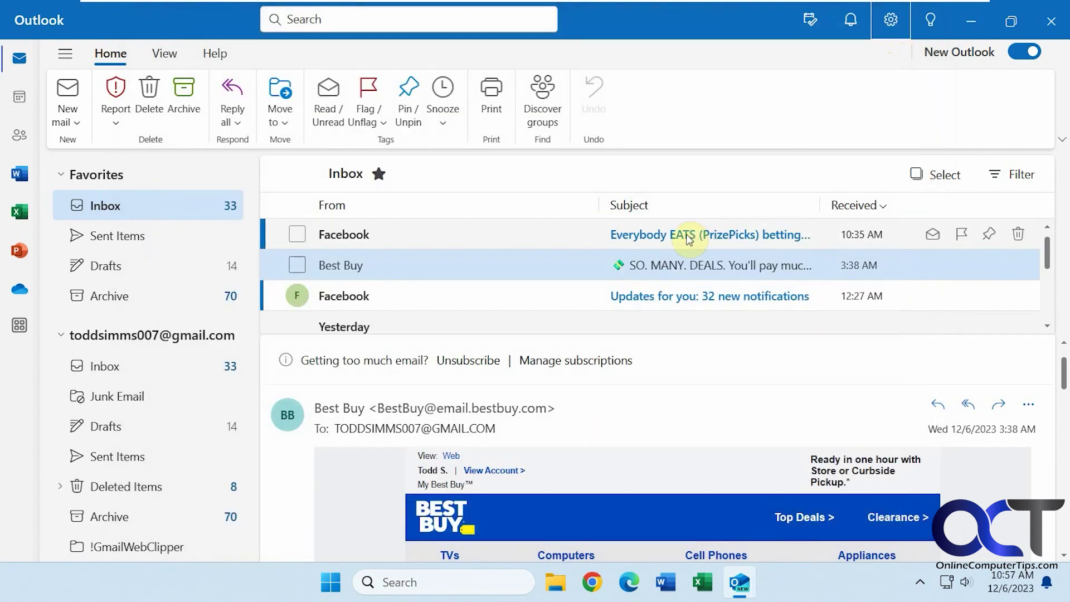
# - Pop out and close the PrizePicks and notifications Facebook emails, then mark notifications as read
pyautogui.doubleClick(689, 237)
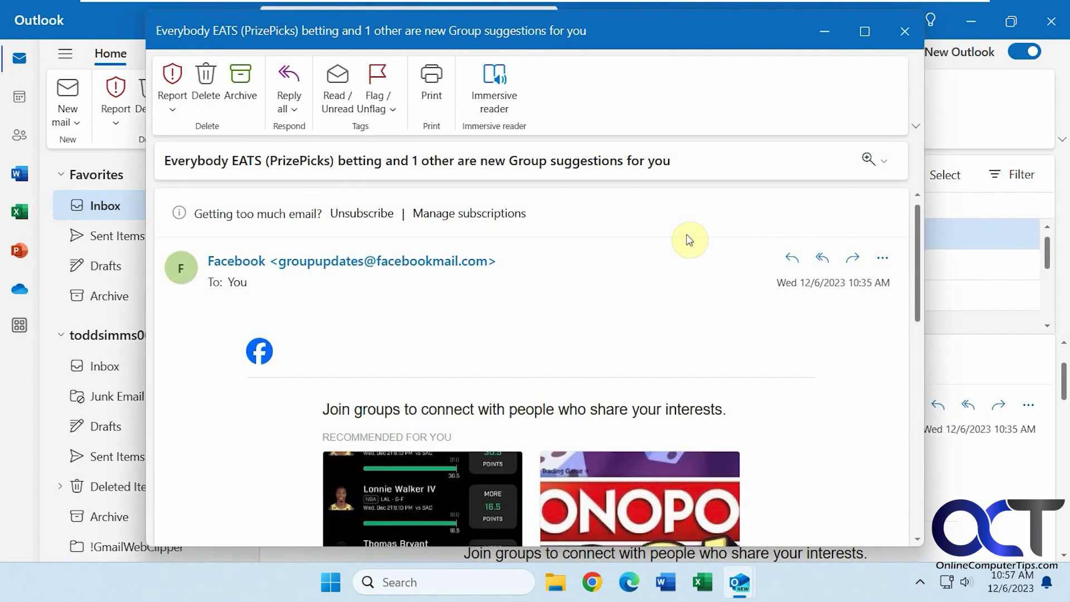
pyautogui.click(904, 31)
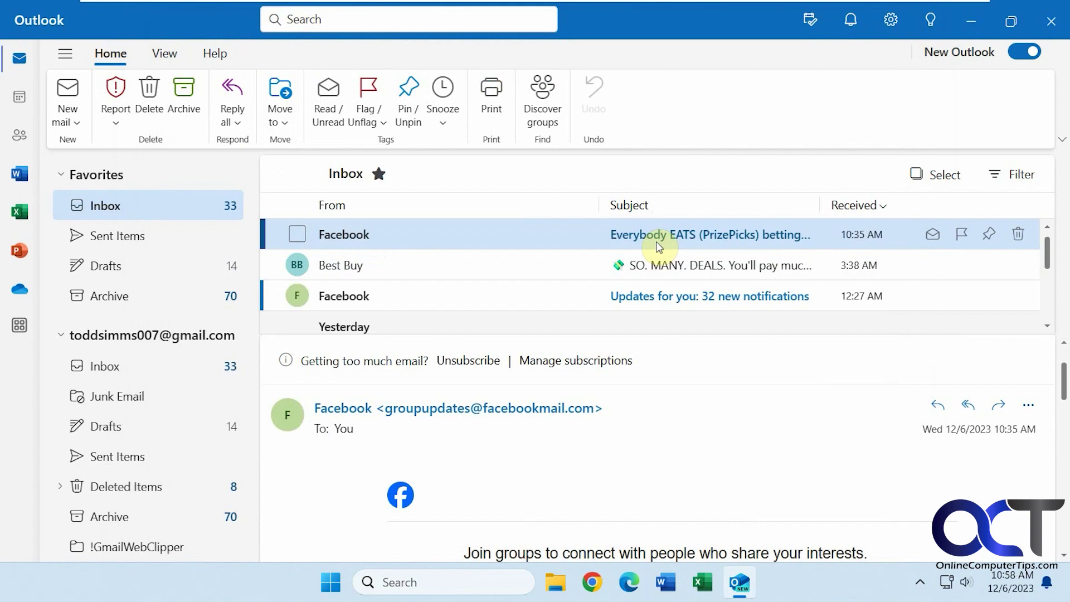
pyautogui.doubleClick(652, 296)
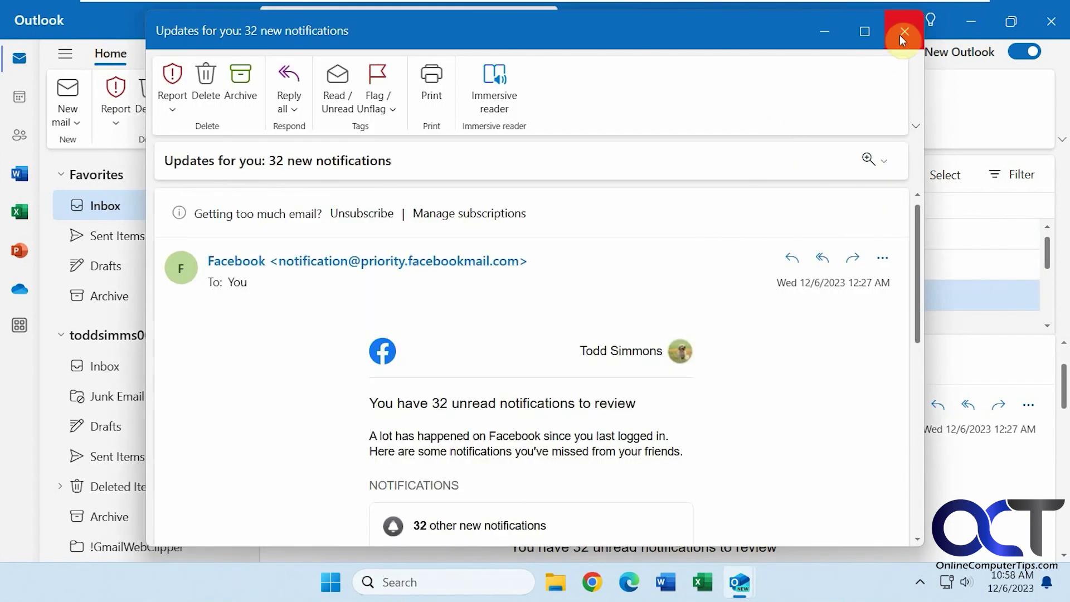
pyautogui.click(905, 31)
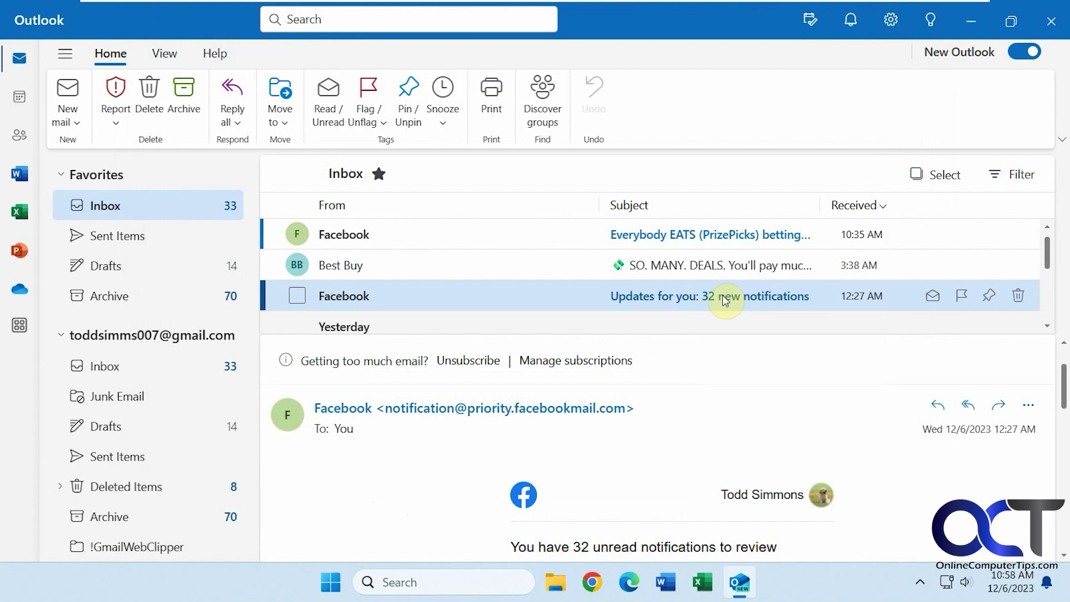
pyautogui.click(932, 297)
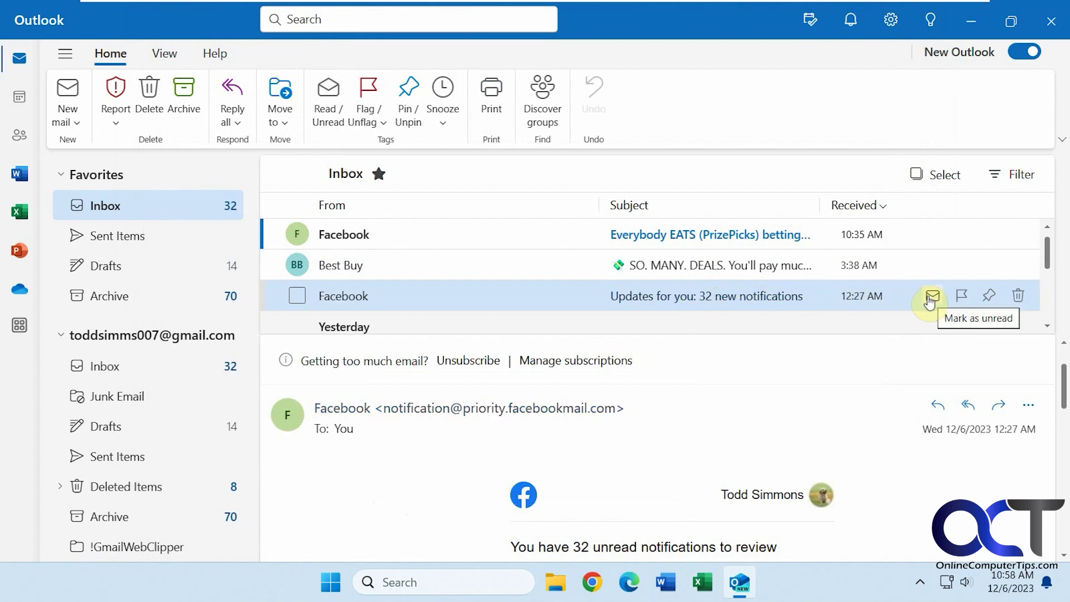
# - Set Message handling to mark displayed items read after 5 seconds, save, and close Settings
pyautogui.click(891, 20)
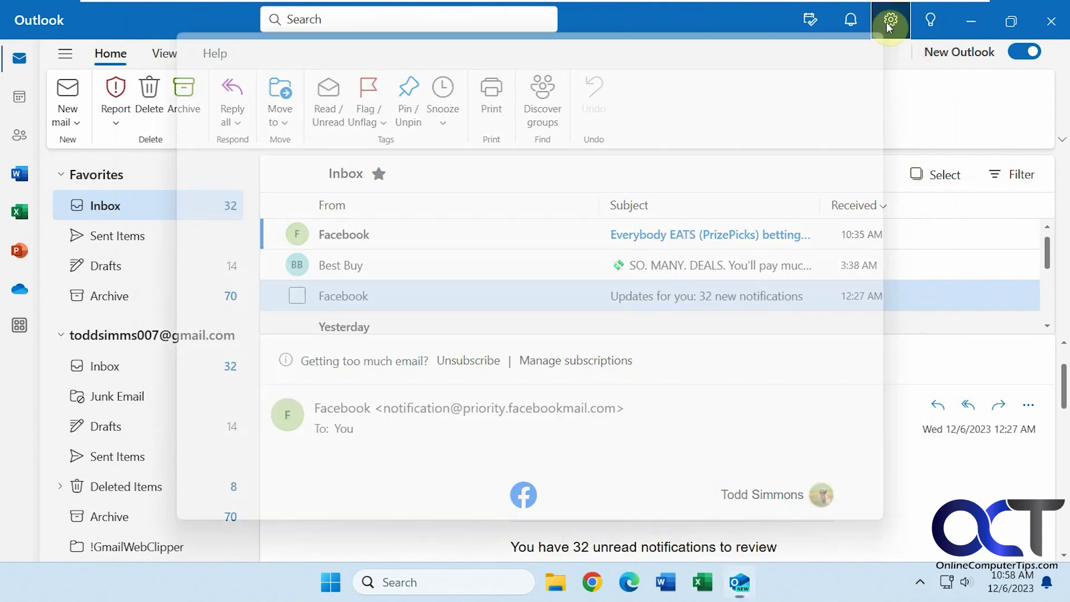
pyautogui.click(196, 208)
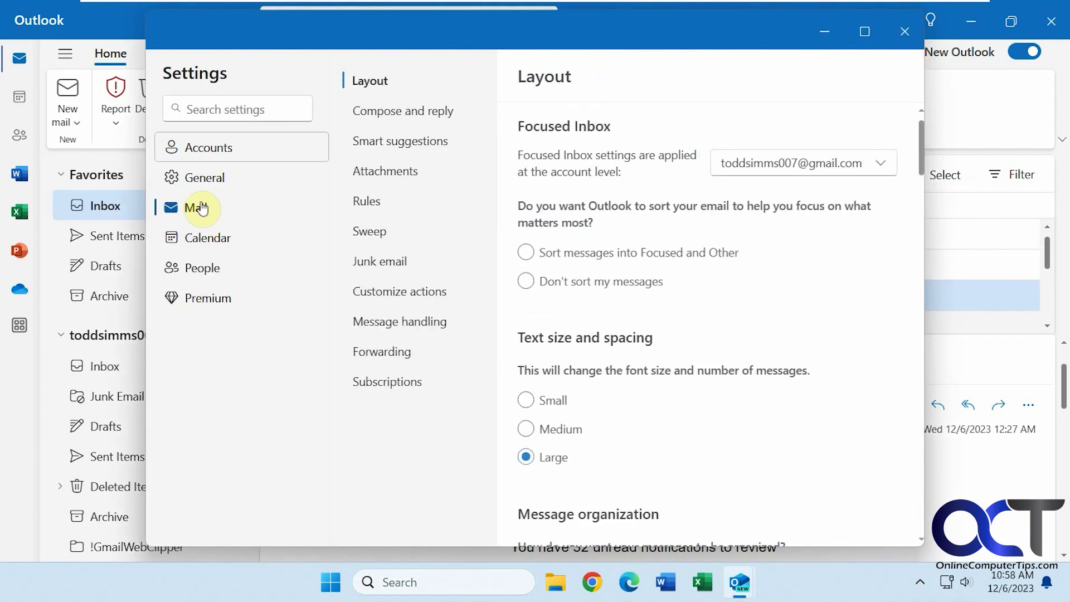
pyautogui.click(381, 321)
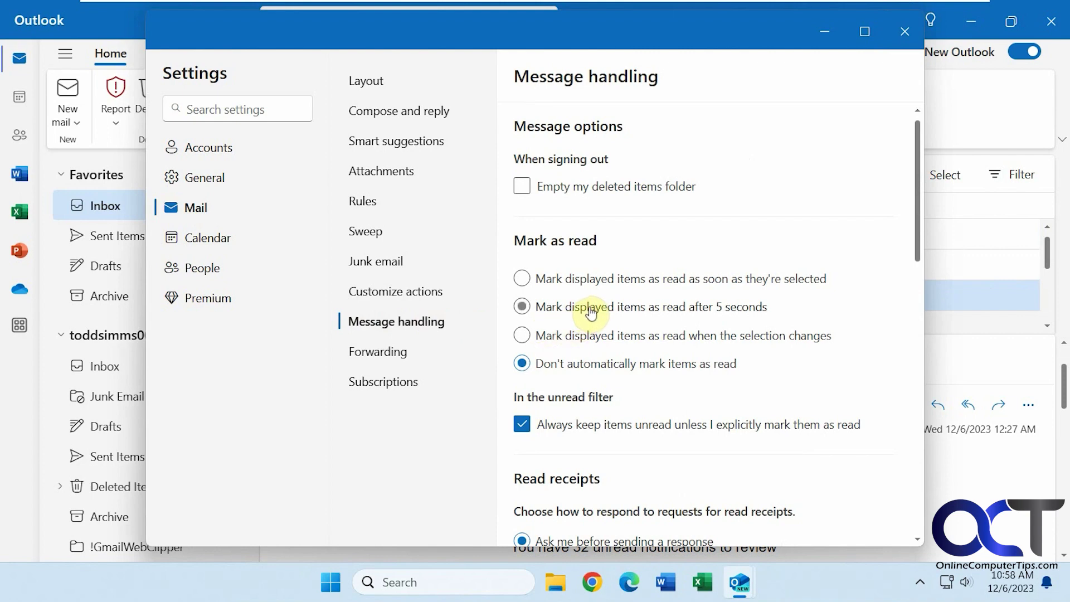
pyautogui.click(522, 307)
pyautogui.click(777, 521)
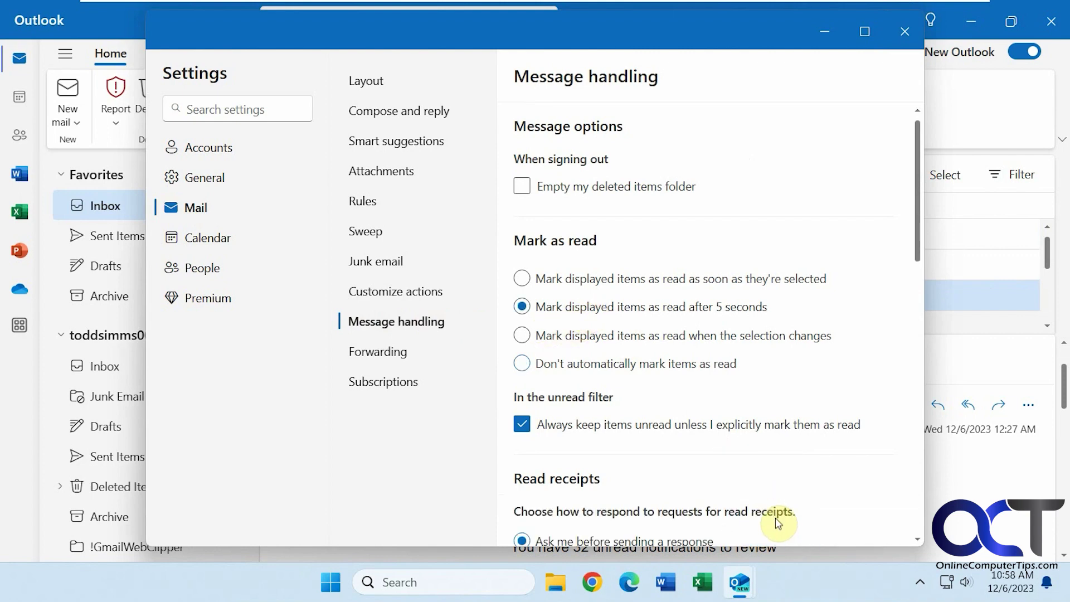
pyautogui.click(905, 31)
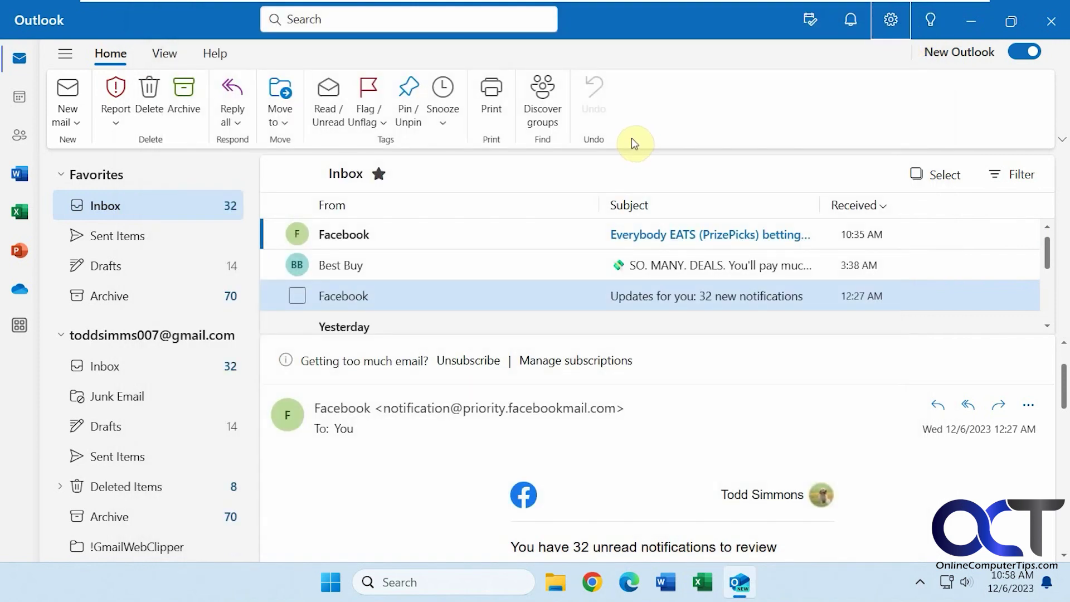
pyautogui.moveTo(679, 235)
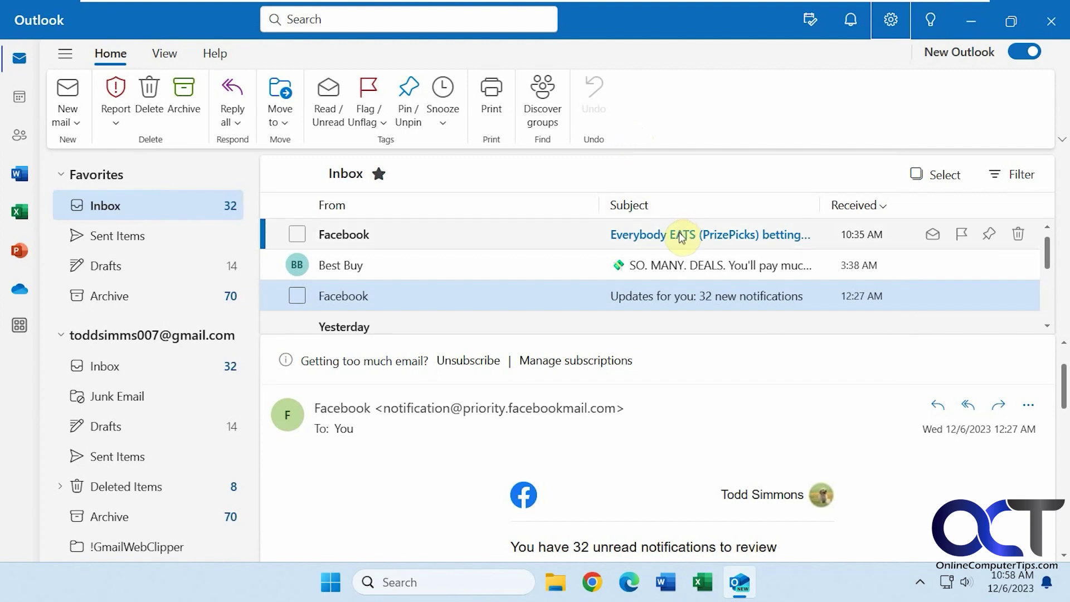
# - Keep the PrizePicks Facebook email displayed for five seconds until it is marked read
pyautogui.click(680, 240)
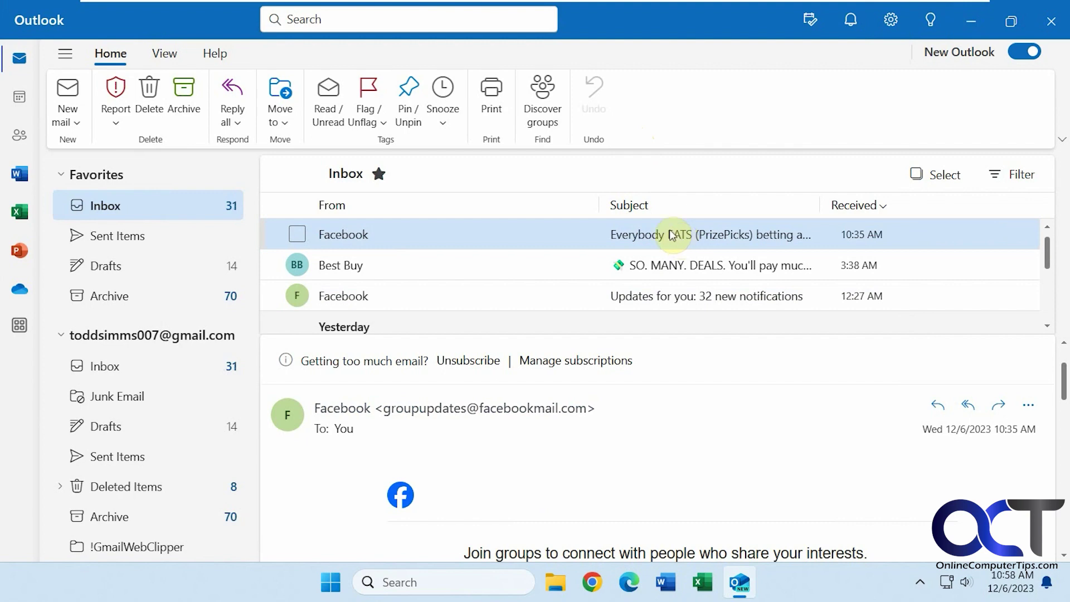
# - Set Message handling to mark items read as soon as they're selected, save, and close Settings
pyautogui.click(887, 29)
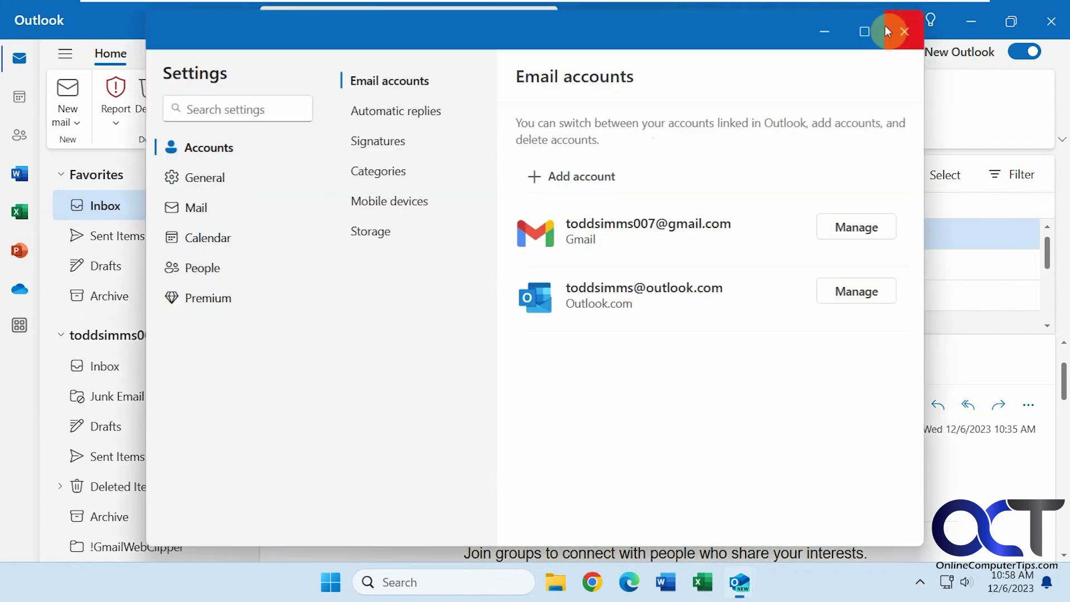
pyautogui.click(195, 207)
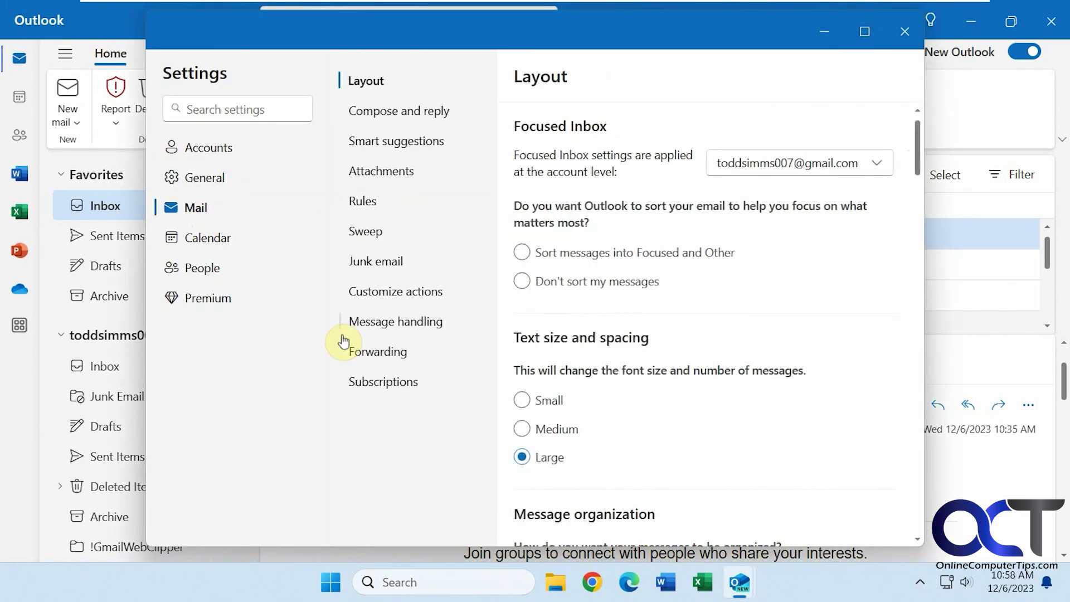
pyautogui.click(412, 321)
pyautogui.click(520, 307)
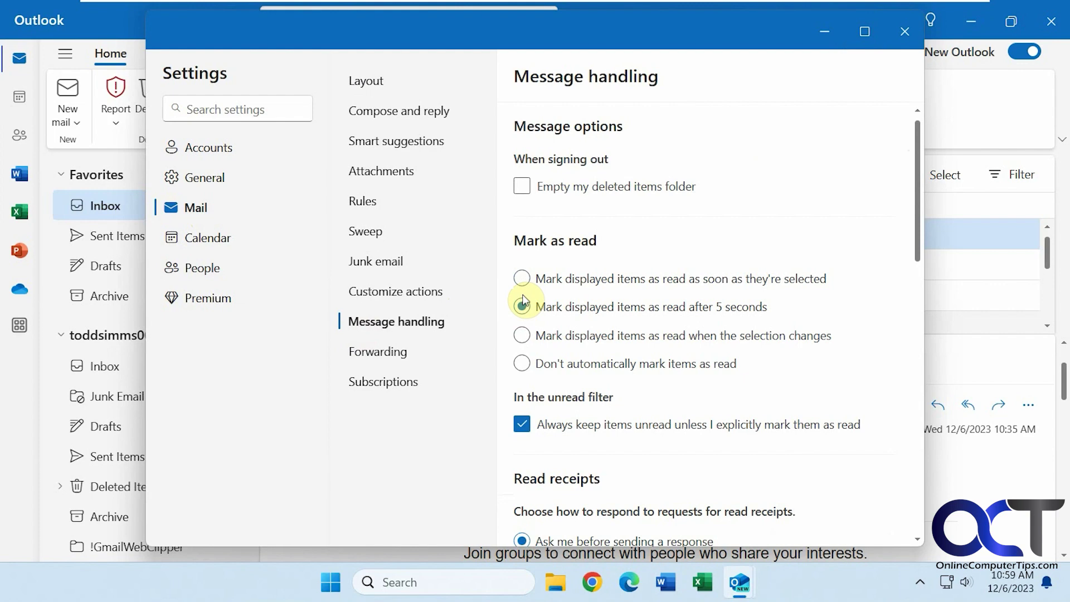
pyautogui.click(522, 278)
pyautogui.click(780, 521)
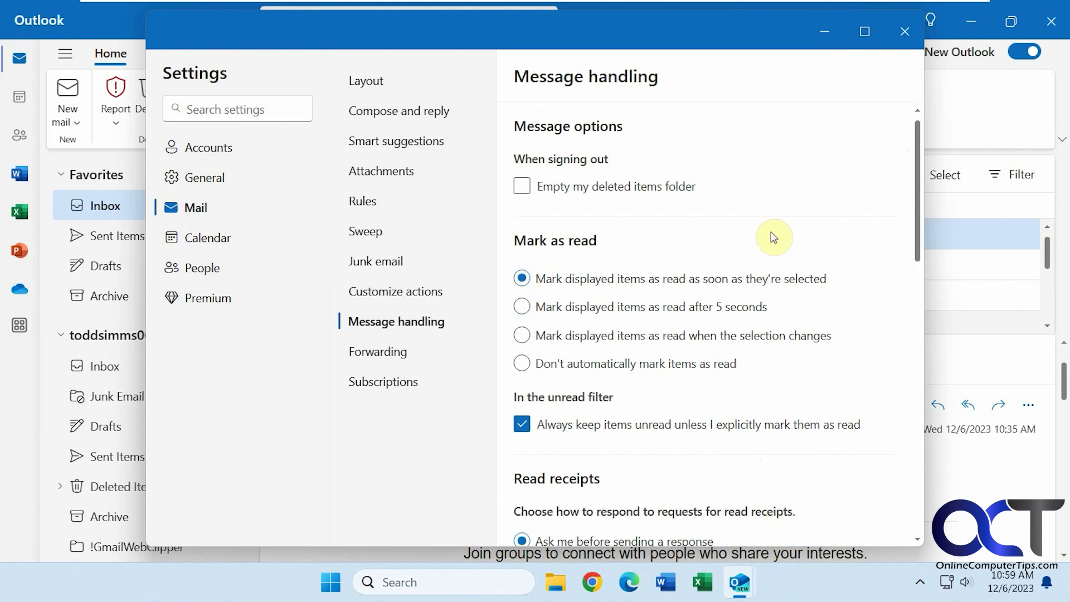
pyautogui.click(905, 31)
pyautogui.scroll(-2, 688, 258)
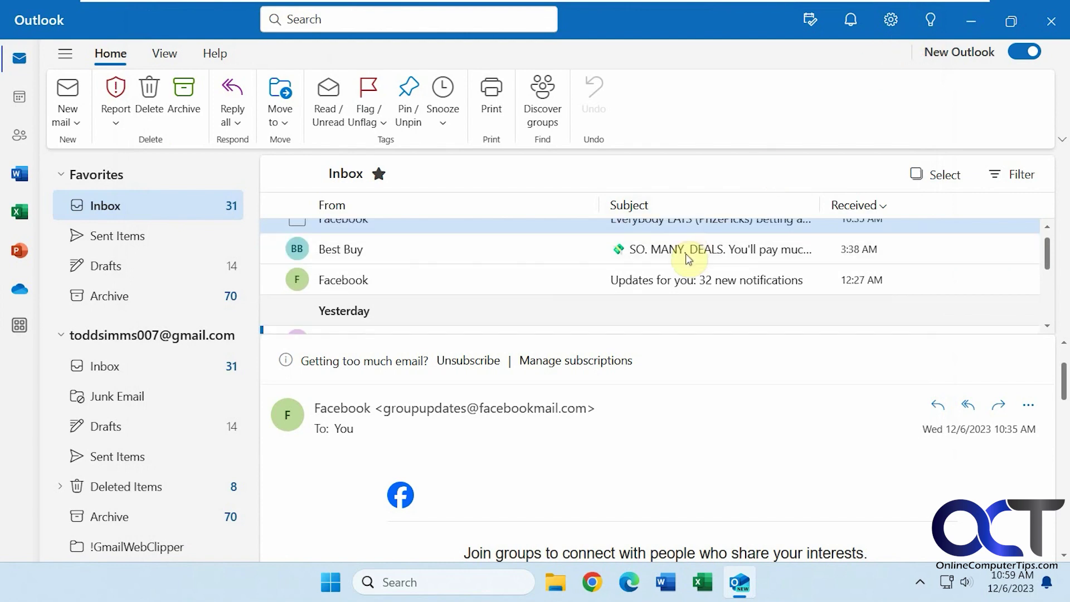
pyautogui.scroll(-1, 688, 257)
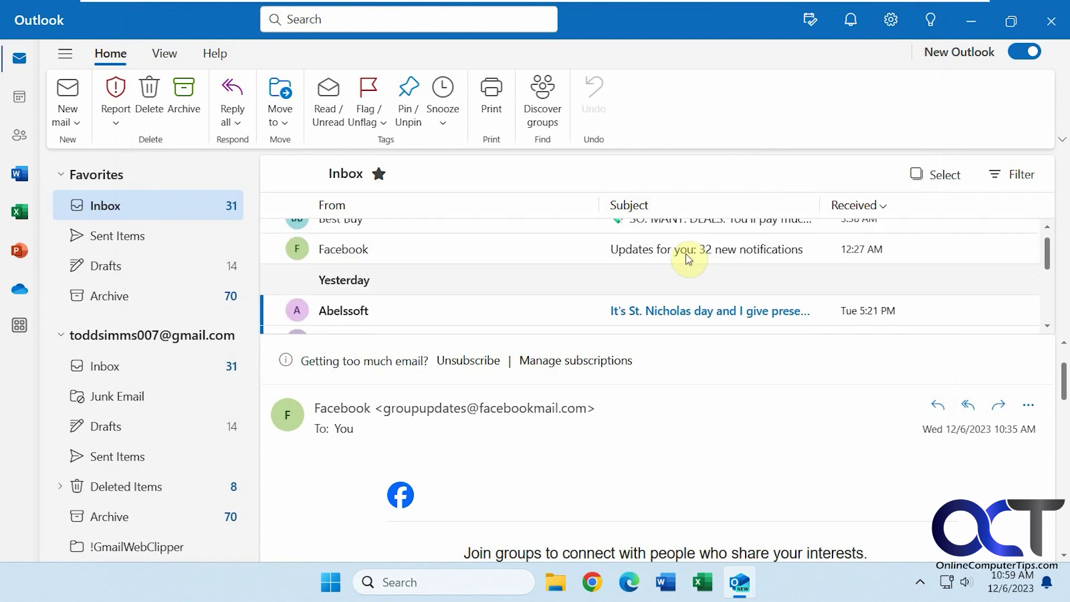
# - Select yesterday's Abelssoft email so it is marked read immediately, then reopen Settings
pyautogui.click(698, 310)
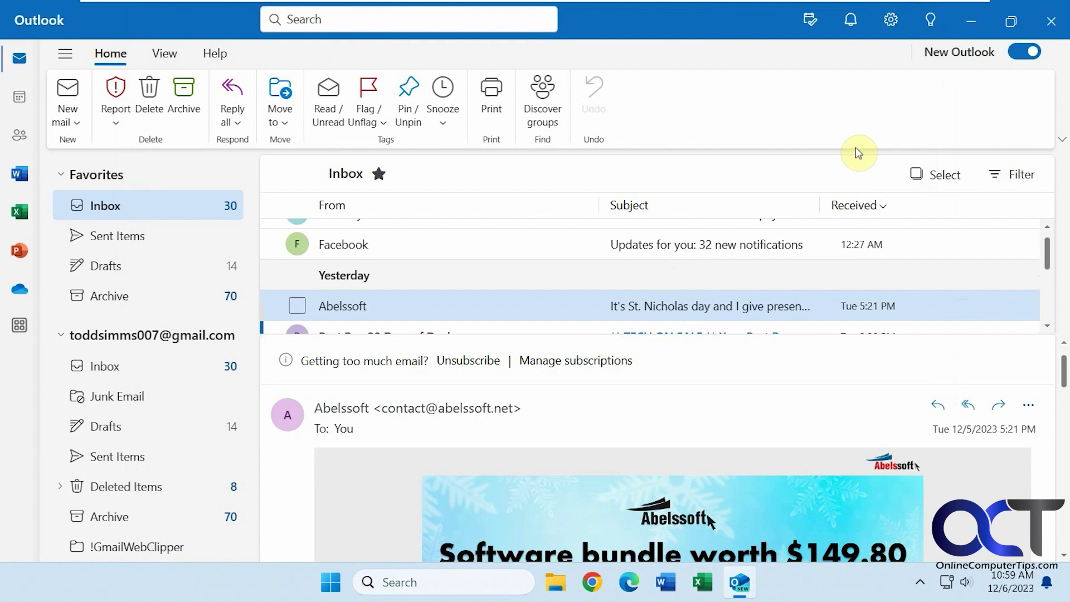
pyautogui.click(890, 21)
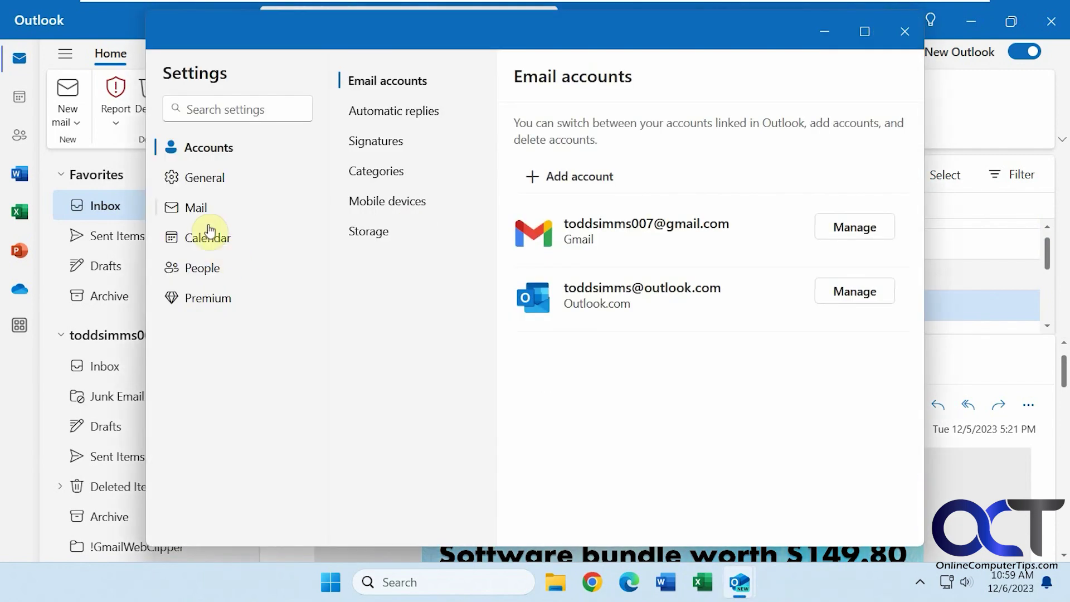
# - In Mail > Message handling, choose 'Mark displayed items as read when the selection changes'
pyautogui.click(195, 208)
pyautogui.click(395, 321)
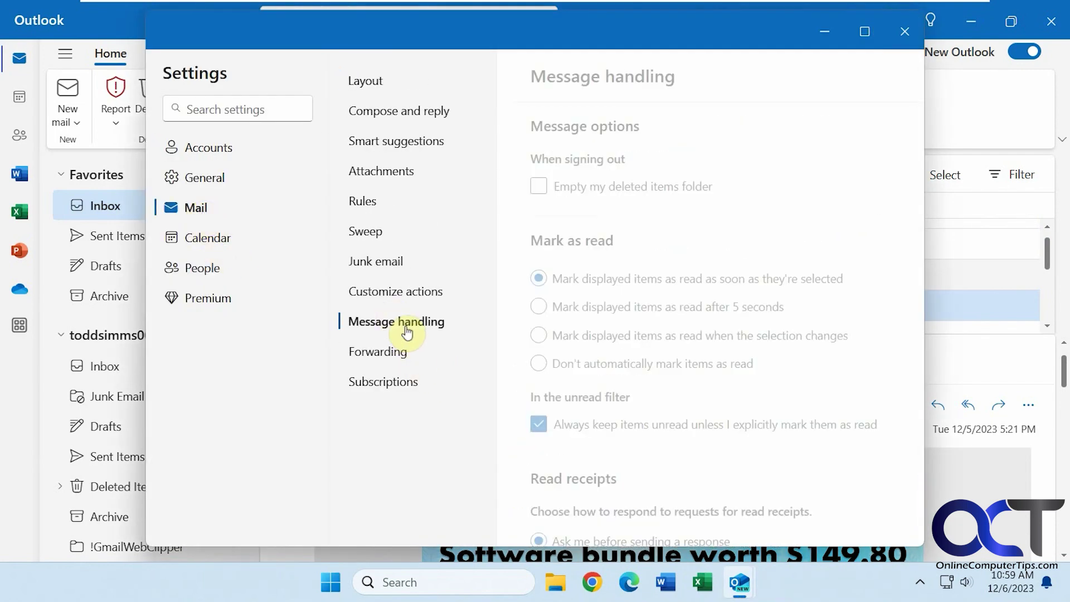
pyautogui.click(522, 335)
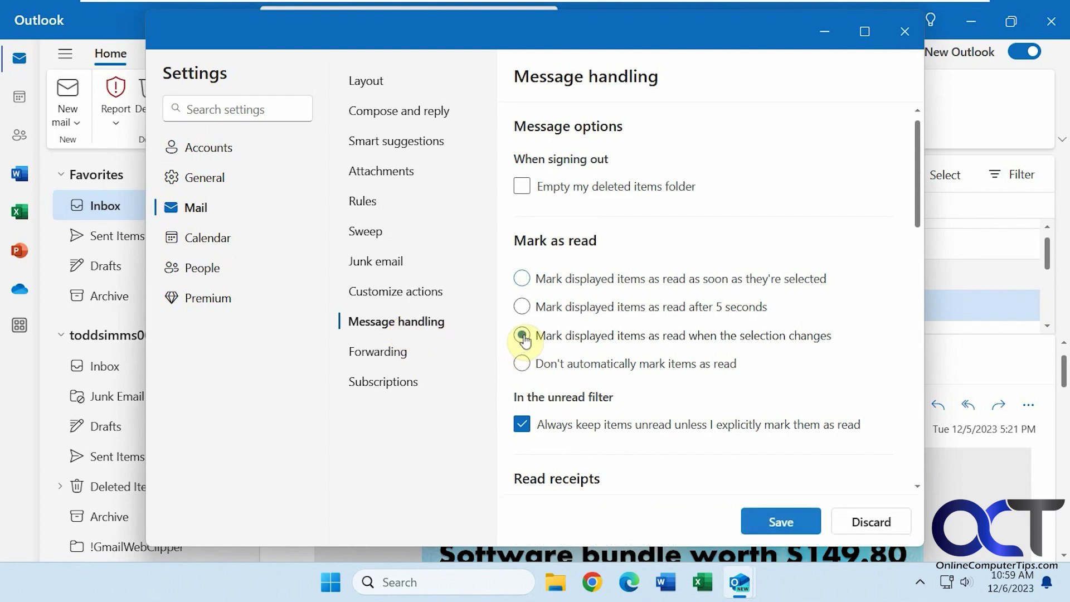